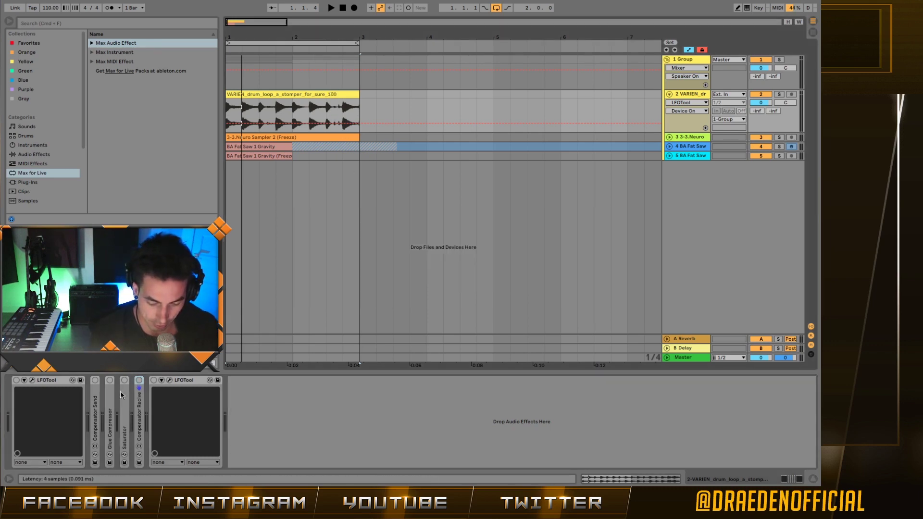
Step: Expand the Compensator devices and select both Compensator Send and Receive files in the browser
{"action": "double_click", "coordinate": [139, 379]}
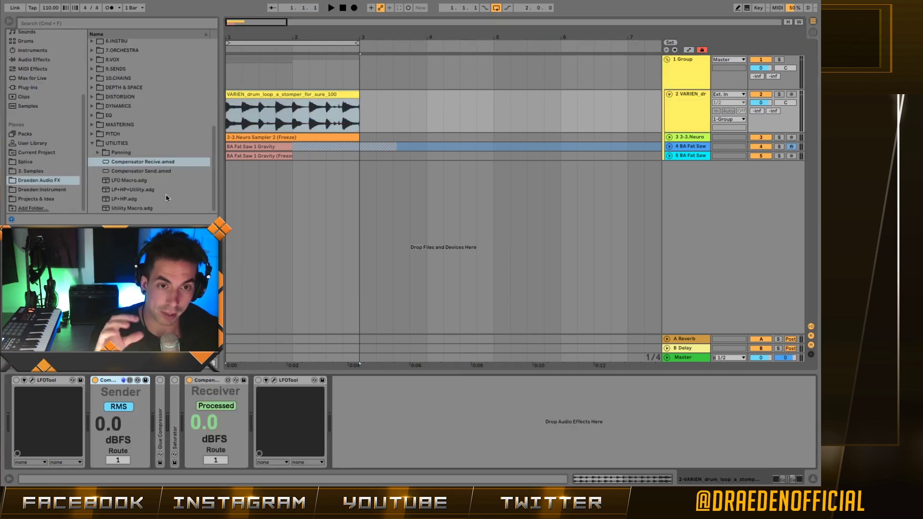
{"action": "left_click", "coordinate": [163, 172]}
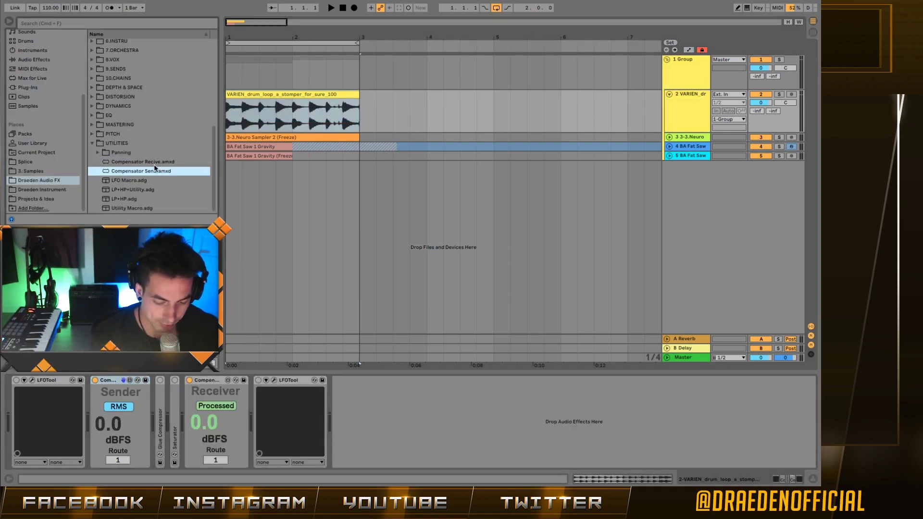
{"action": "left_click", "coordinate": [156, 163], "text": "shift"}
Step: Step through the chain devices and unfold the Glue Compressor, showing −18.1 dB threshold and 7.78 dB makeup
{"action": "left_click", "coordinate": [358, 404]}
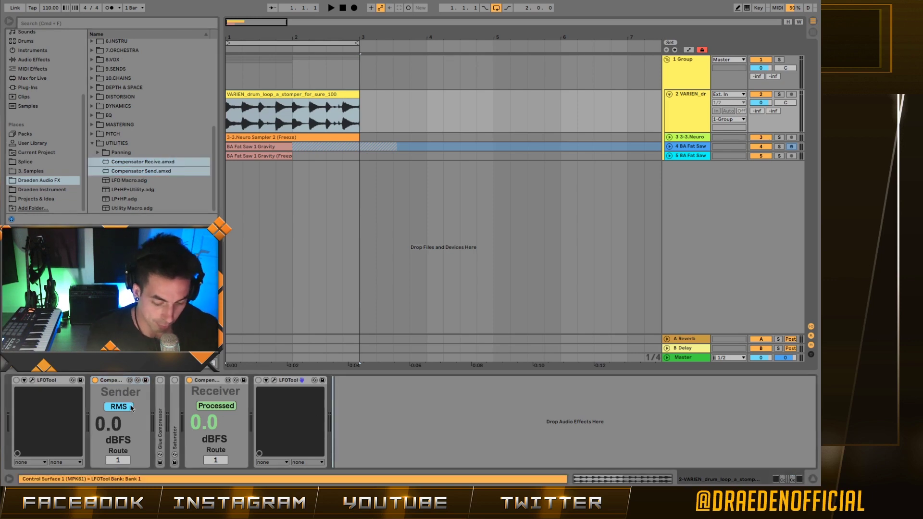
{"action": "left_click", "coordinate": [117, 381]}
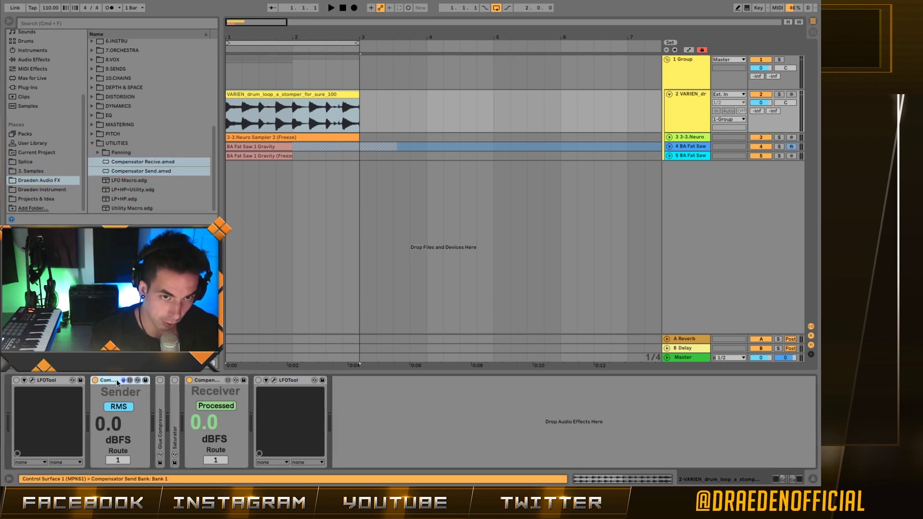
{"action": "left_click", "coordinate": [206, 380]}
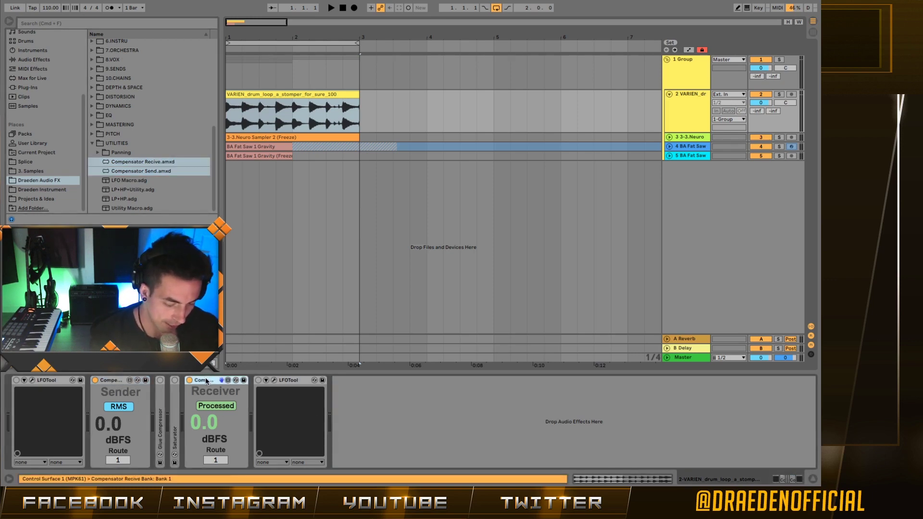
{"action": "left_click", "coordinate": [171, 398]}
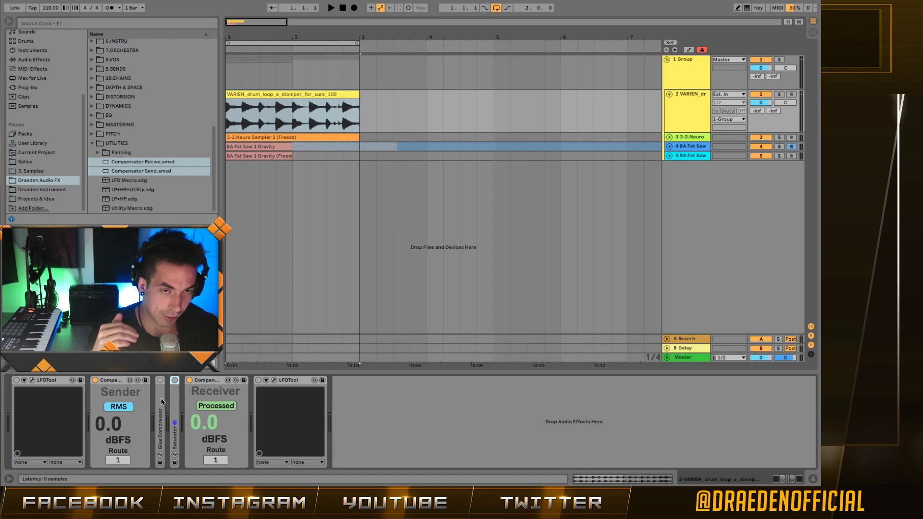
{"action": "double_click", "coordinate": [162, 402]}
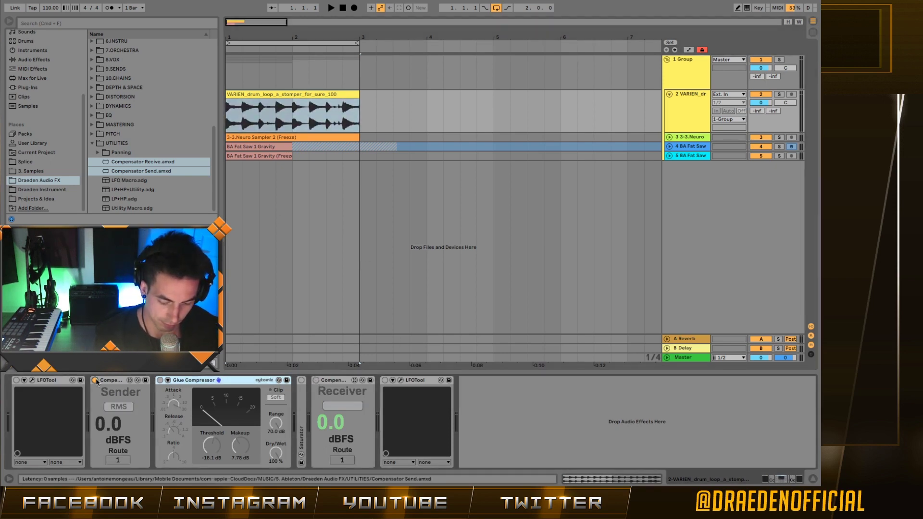
Step: Solo the drum loop and audition it before and after switching on the Glue Compressor
{"action": "left_click", "coordinate": [780, 95]}
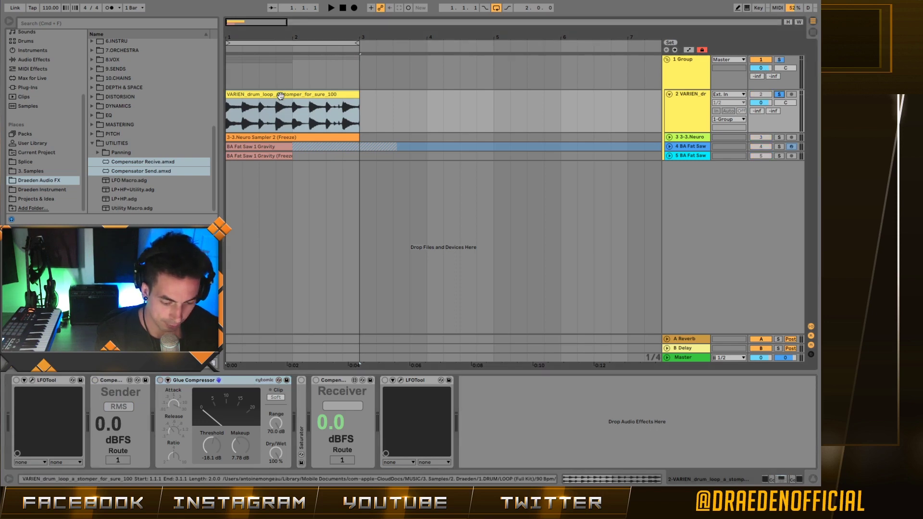
{"action": "key", "text": "space"}
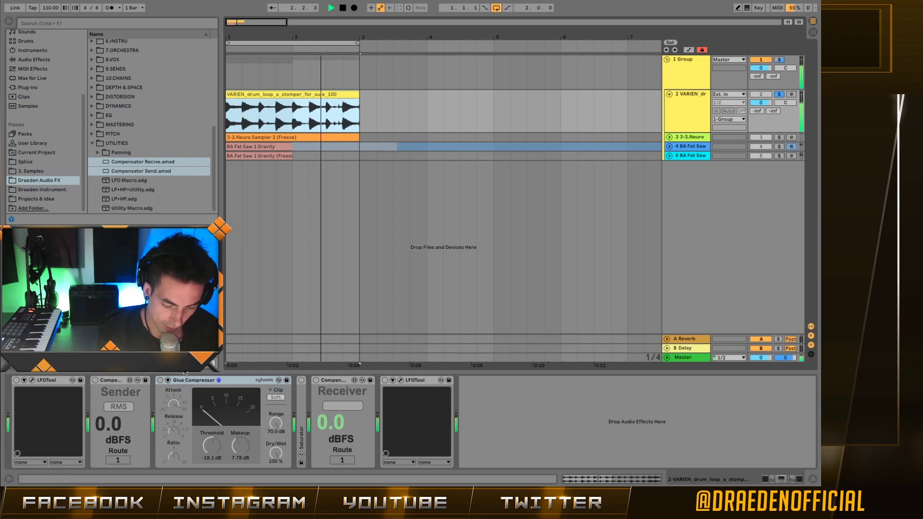
{"action": "key", "text": "space"}
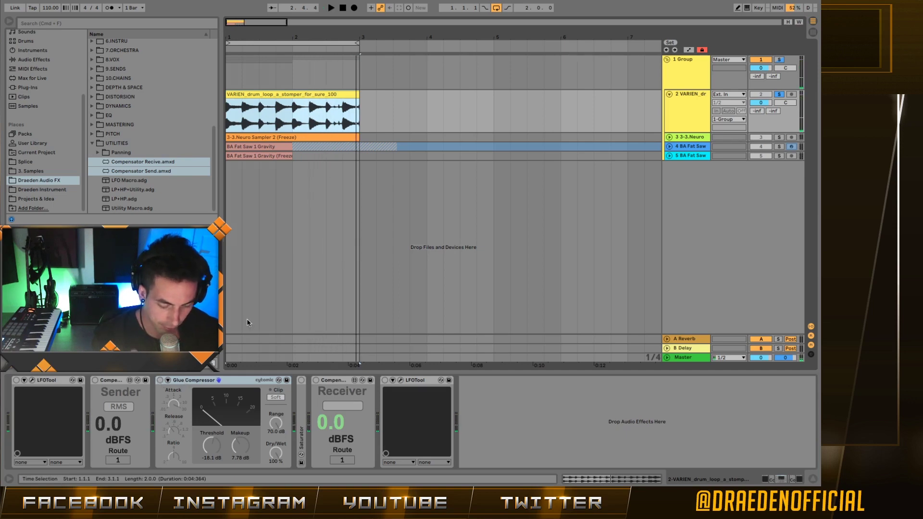
{"action": "left_click", "coordinate": [160, 381]}
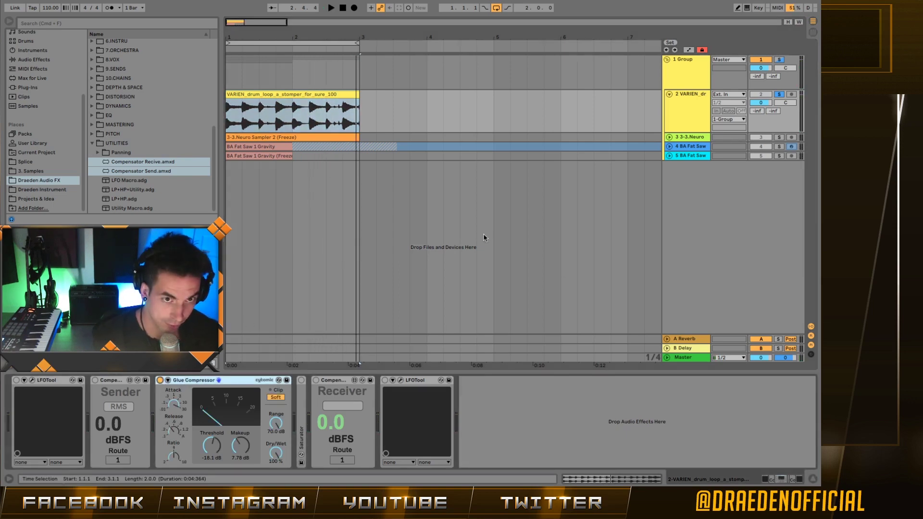
{"action": "key", "text": "space"}
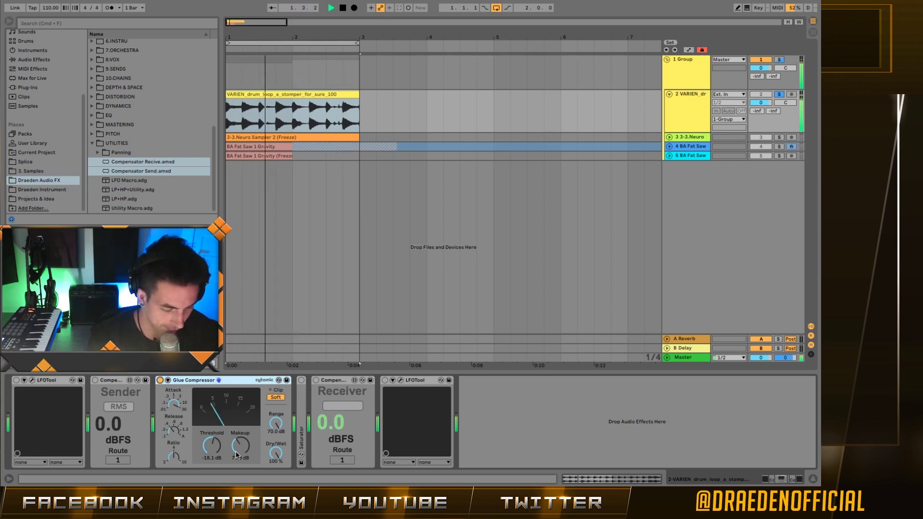
{"action": "key", "text": "space"}
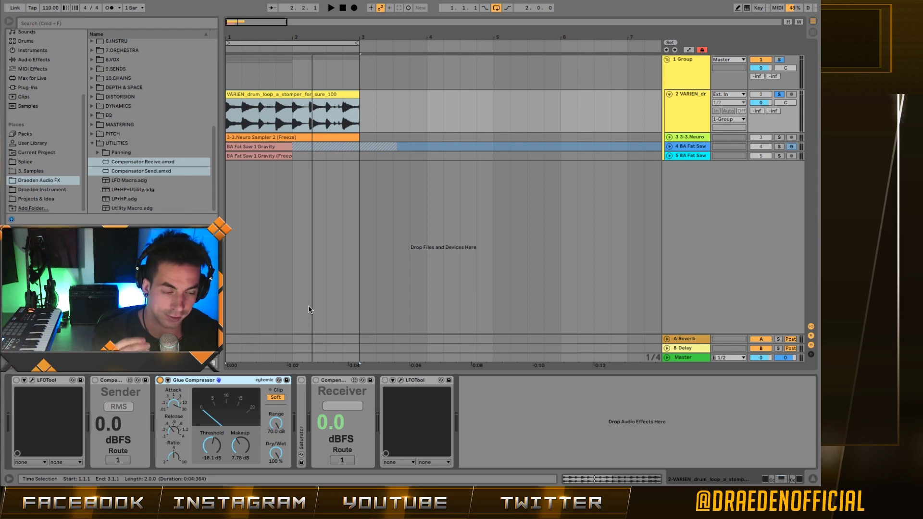
Step: Switch on the Compensator Receive device and play the loop to compare Sender and Receiver levels
{"action": "left_click", "coordinate": [283, 94]}
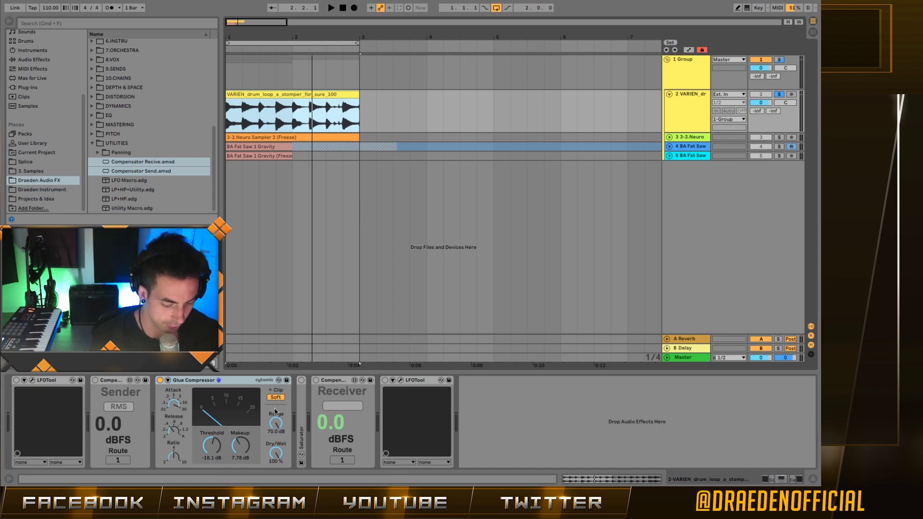
{"action": "key", "text": "space"}
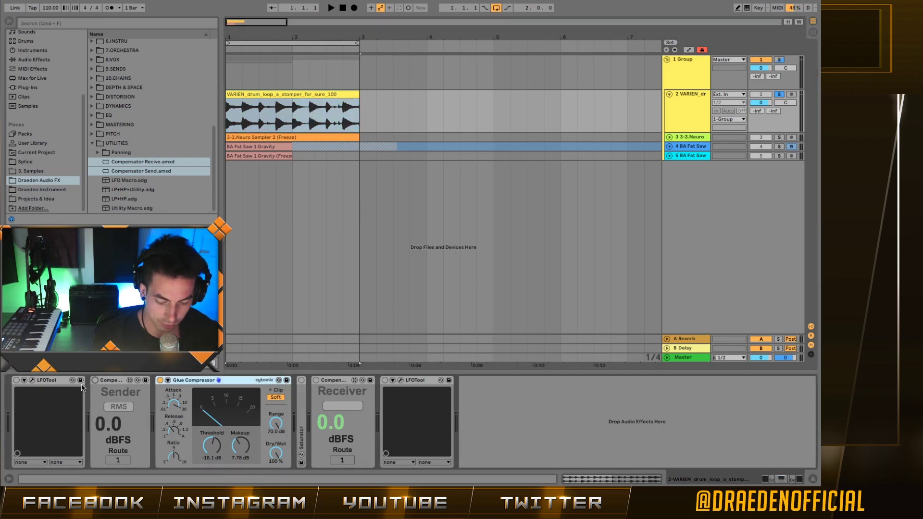
{"action": "left_click", "coordinate": [316, 380]}
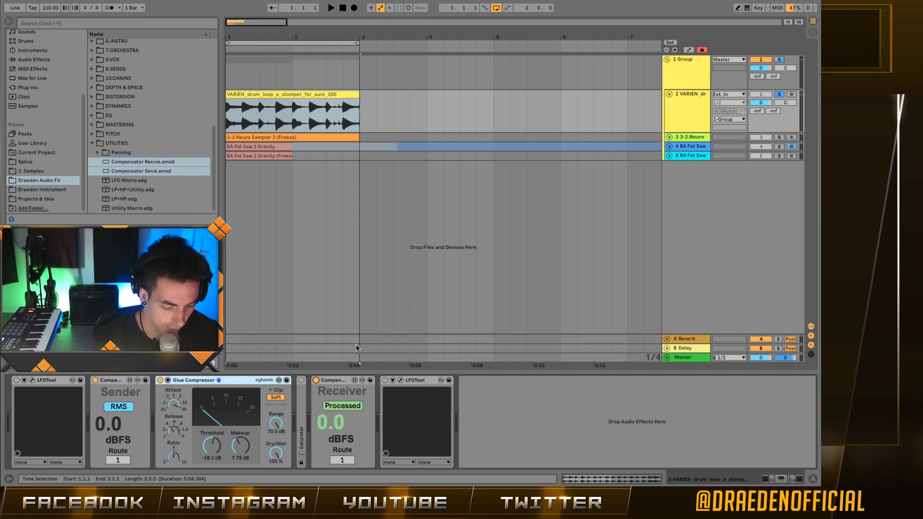
{"action": "key", "text": "space"}
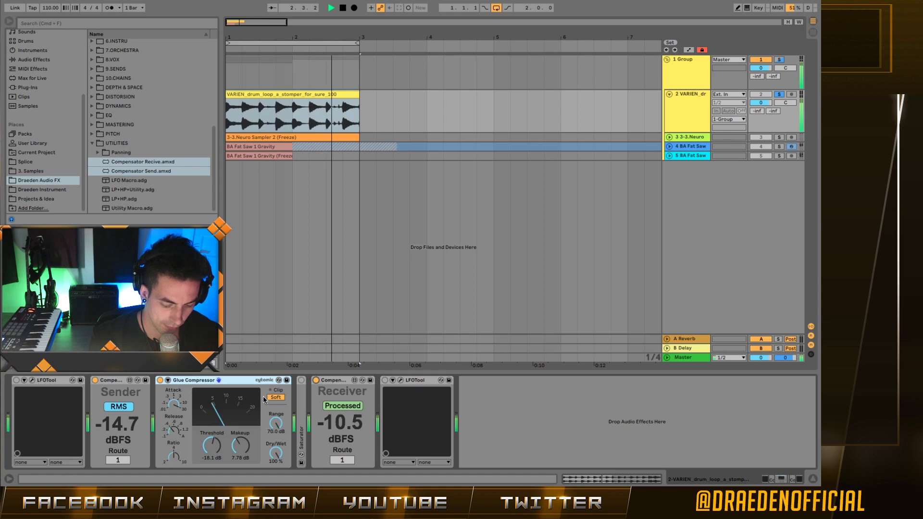
Step: Compare the loop with the Glue Compressor bypassed and re-enabled, then unfold the Saturator (Analog Clip, 0.00 dB drive)
{"action": "left_click", "coordinate": [160, 380]}
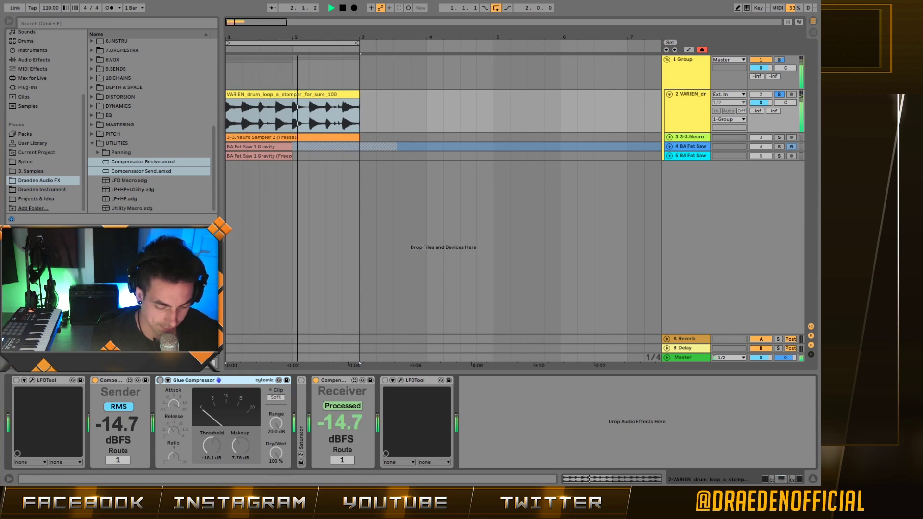
{"action": "left_click", "coordinate": [159, 381]}
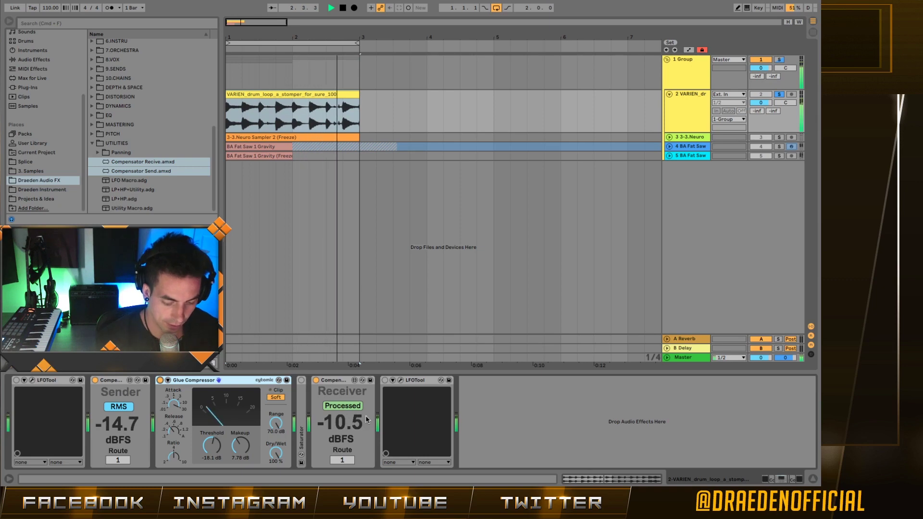
{"action": "key", "text": "space"}
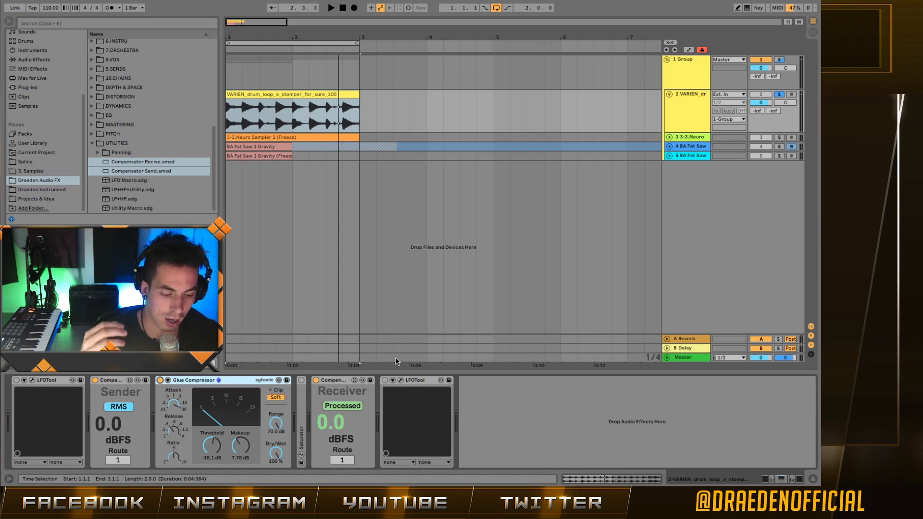
{"action": "left_click", "coordinate": [381, 443]}
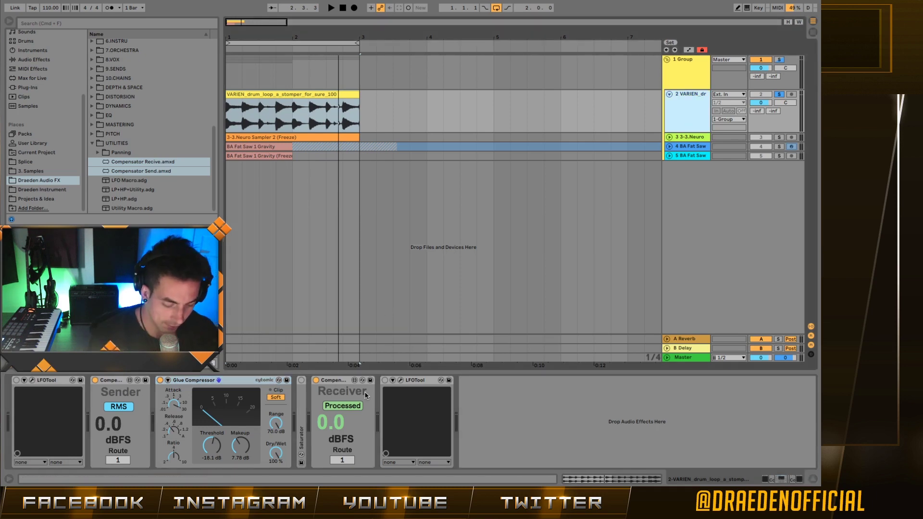
{"action": "double_click", "coordinate": [300, 402]}
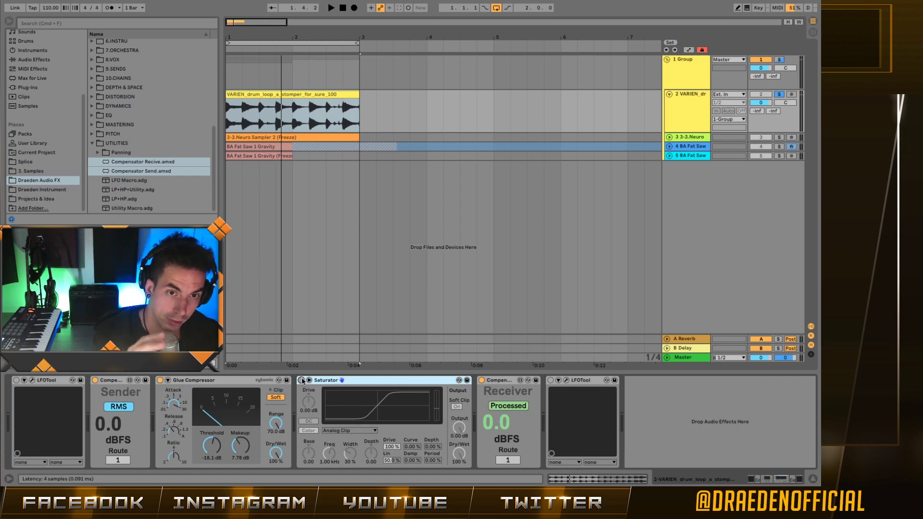
Step: Switch on the Saturator and first LFOTool during playback, placing its editor window on the left
{"action": "left_click", "coordinate": [301, 381]}
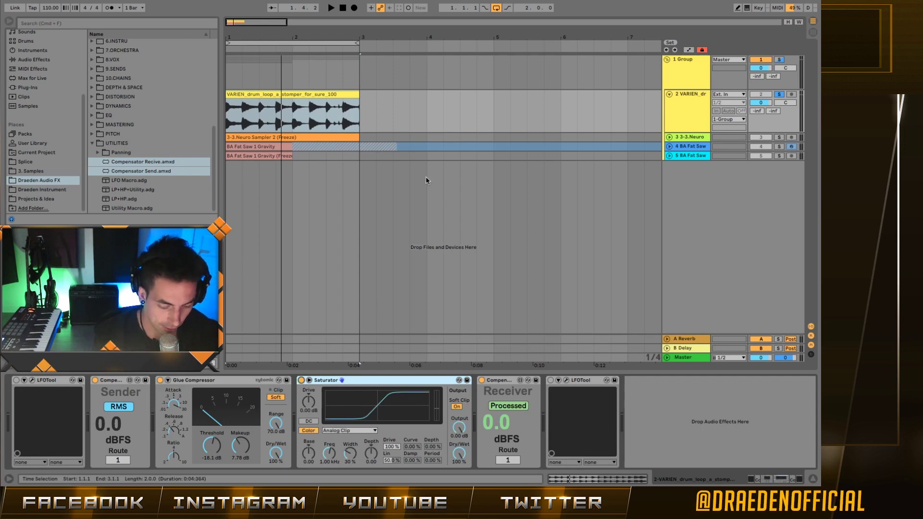
{"action": "key", "text": "space"}
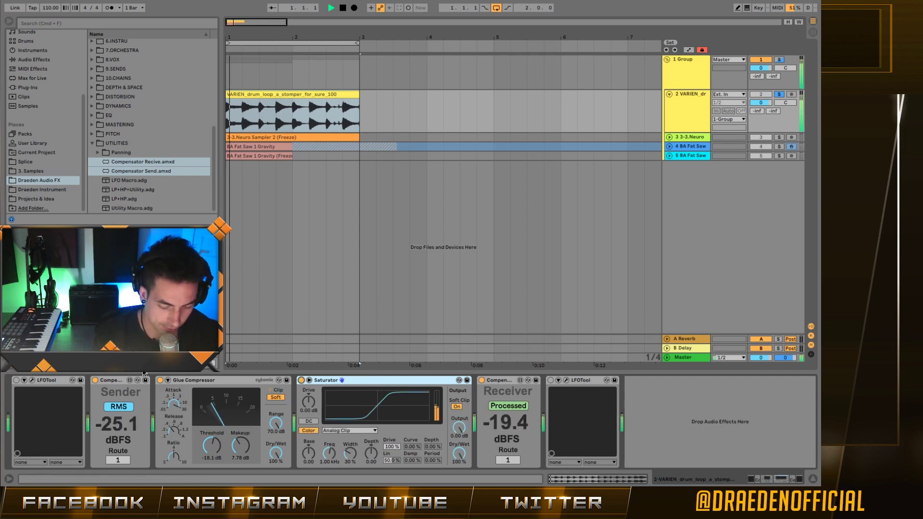
{"action": "left_click", "coordinate": [16, 380]}
{"action": "left_click", "coordinate": [32, 381]}
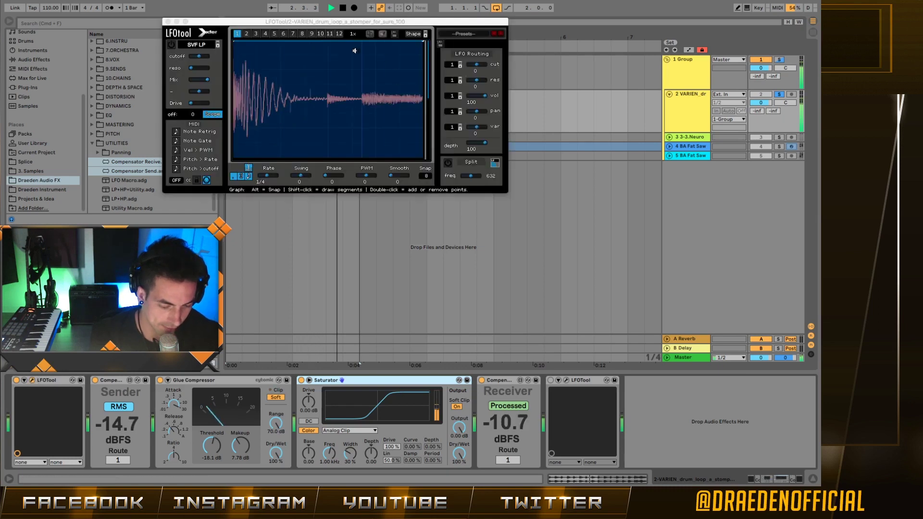
{"action": "left_click_drag", "start_coordinate": [336, 22], "coordinate": [204, 38]}
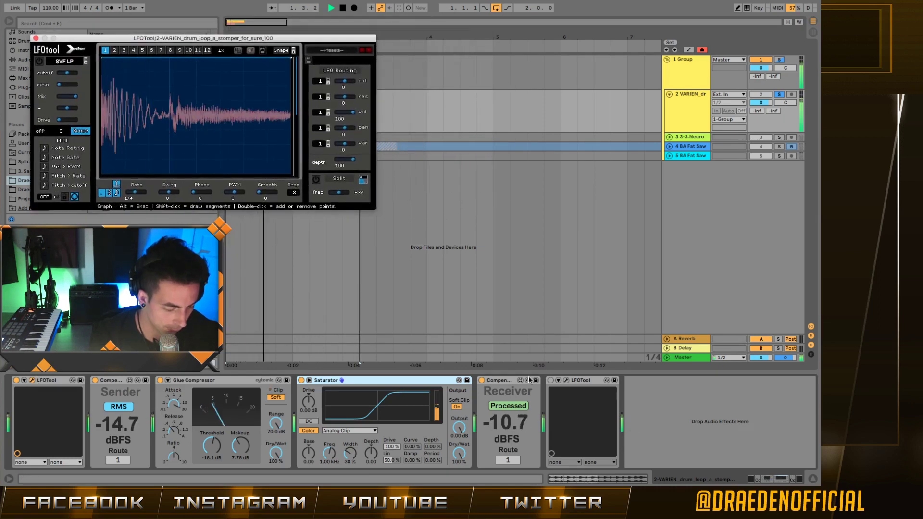
Step: Switch on the second LFOTool and place its editor window below the first
{"action": "left_click", "coordinate": [550, 380]}
{"action": "left_click", "coordinate": [564, 381]}
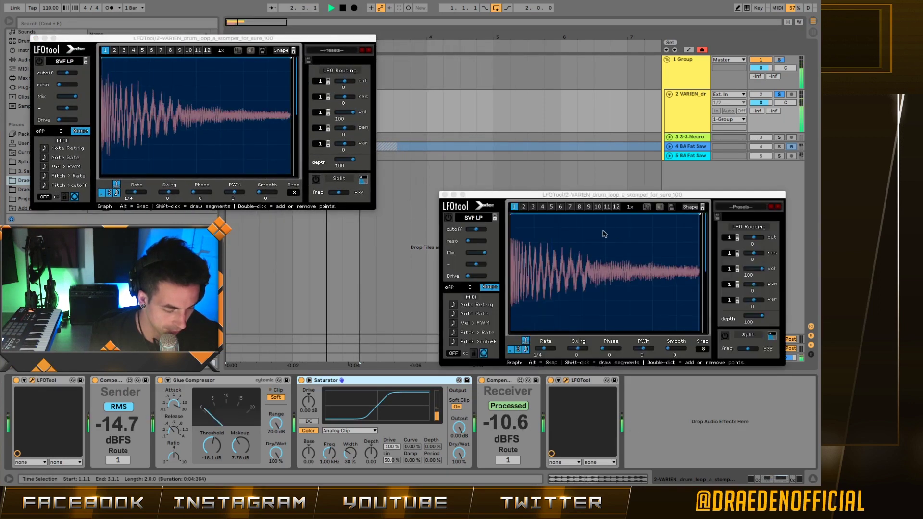
{"action": "left_click_drag", "start_coordinate": [610, 199], "coordinate": [201, 219]}
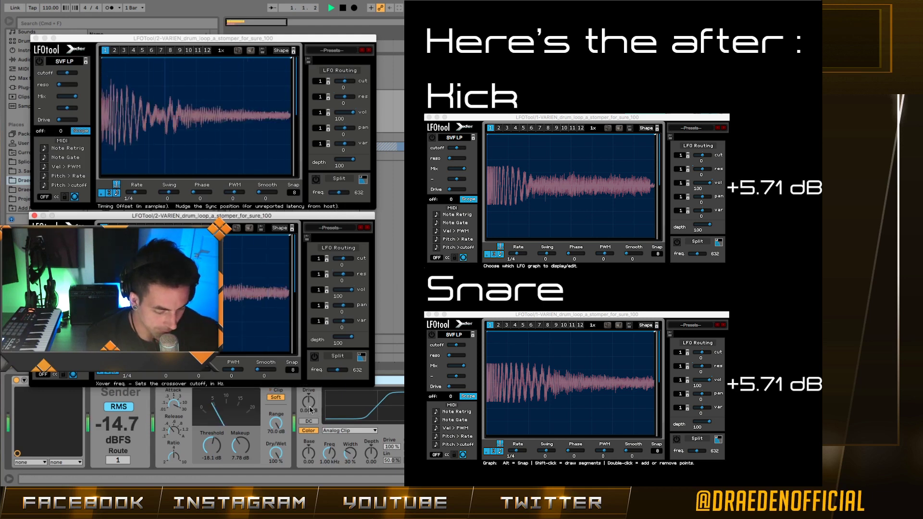
Step: Raise the Saturator Drive to 5.71 dB, close both LFOTool editors, and stop playback
{"action": "left_click_drag", "start_coordinate": [310, 408], "coordinate": [310, 402]}
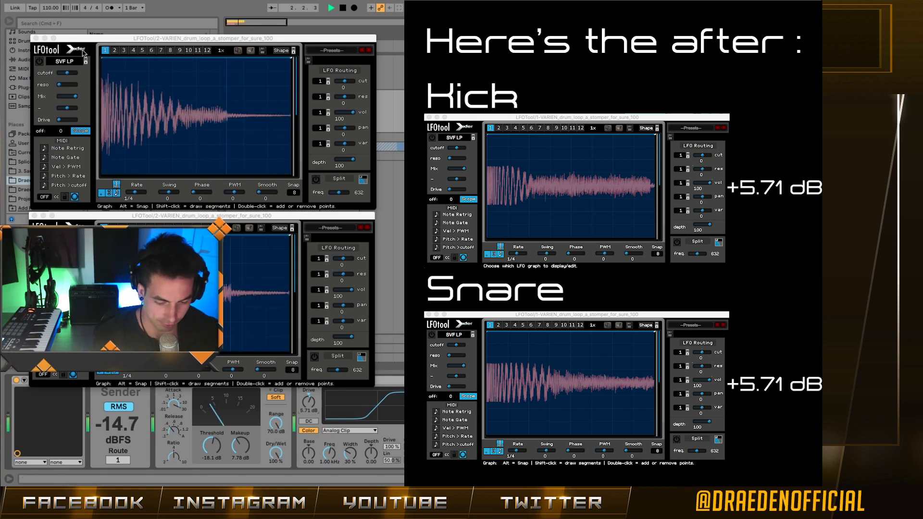
{"action": "left_click", "coordinate": [35, 38]}
{"action": "left_click", "coordinate": [34, 215]}
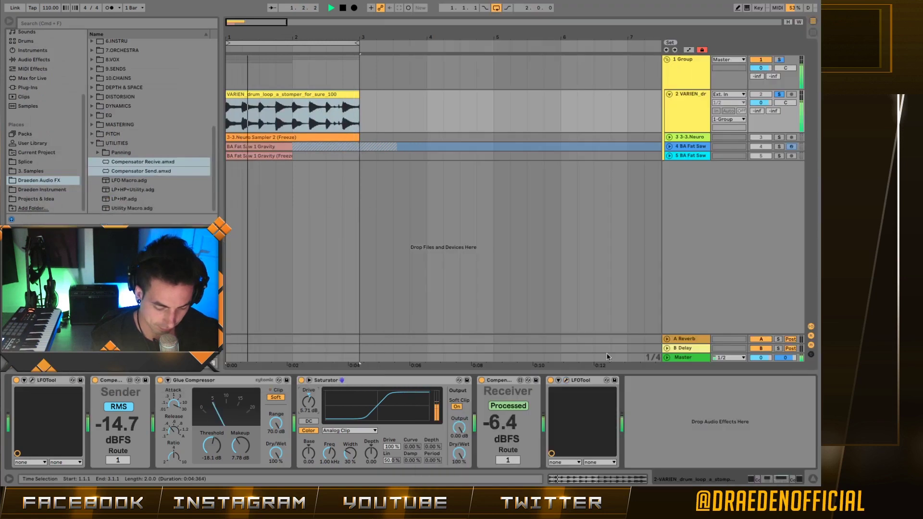
{"action": "key", "text": "space"}
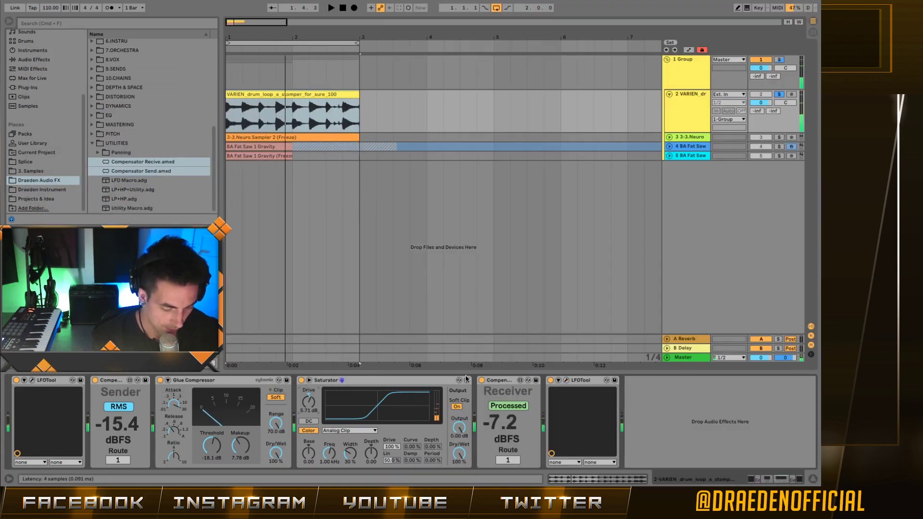
Step: Fold the Glue Compressor and Saturator into narrow strips
{"action": "left_click", "coordinate": [188, 382]}
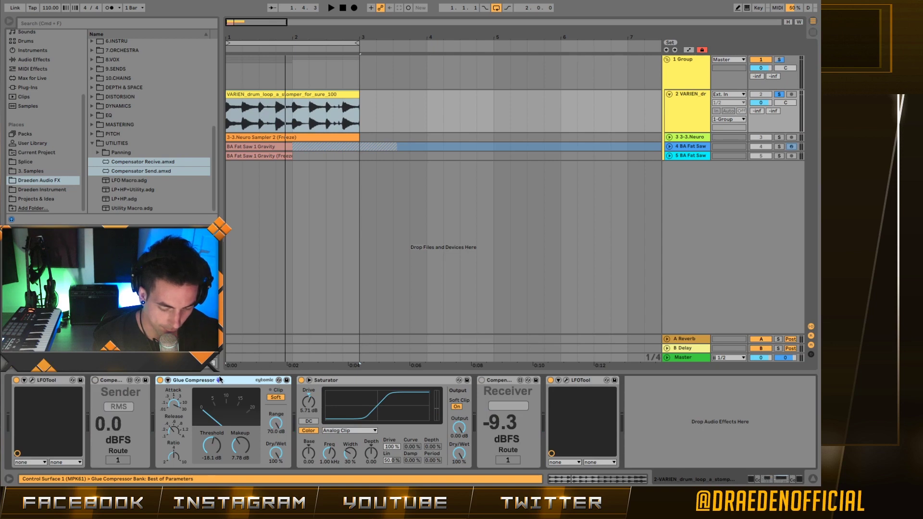
{"action": "double_click", "coordinate": [219, 379]}
{"action": "double_click", "coordinate": [183, 381]}
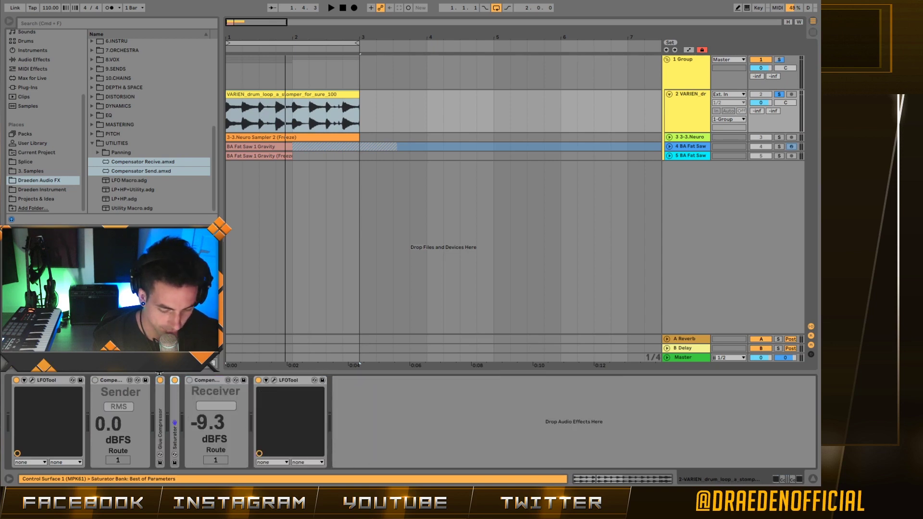
Step: Bypass the Saturator and Glue Compressor during playback to compare, then switch them back on
{"action": "left_click", "coordinate": [175, 381]}
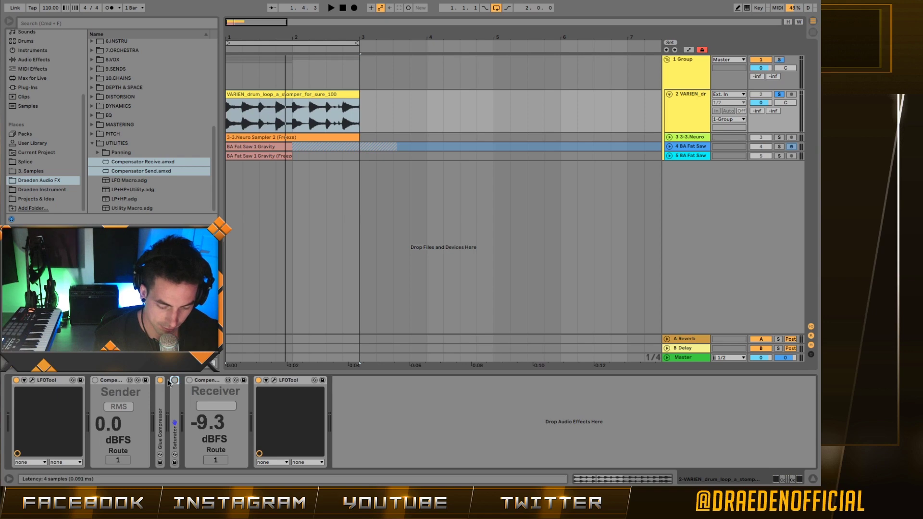
{"action": "left_click", "coordinate": [160, 408]}
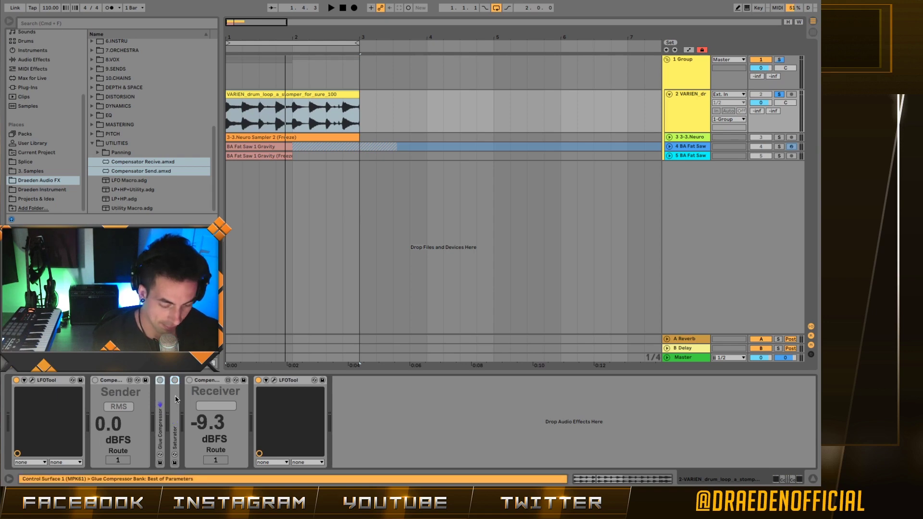
{"action": "key", "text": "space"}
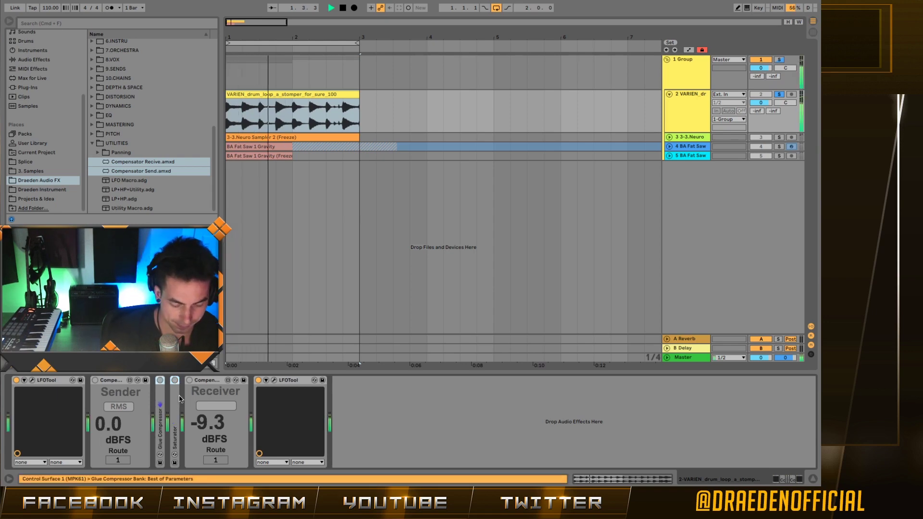
{"action": "key", "text": "0"}
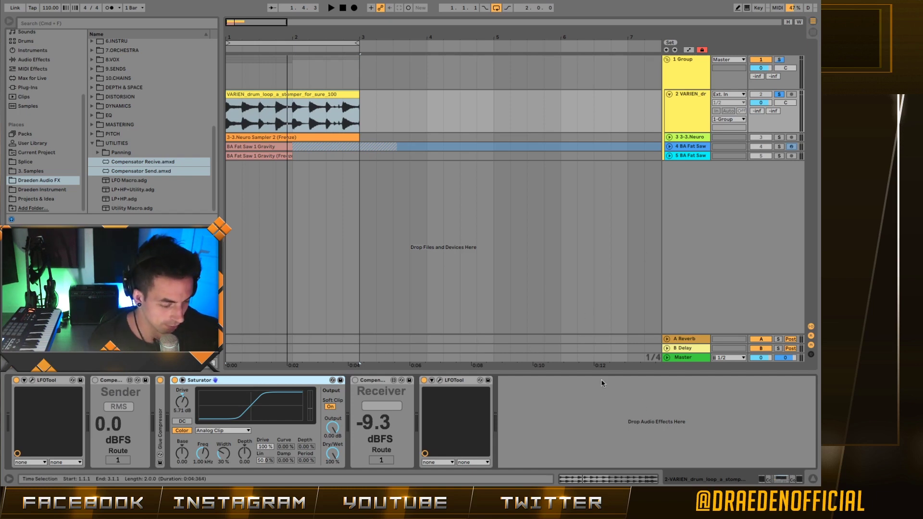
Step: Display the Neuro track's chain: Sender, two BA Fat Process racks and Receiver on Route 2
{"action": "left_click", "coordinate": [670, 137]}
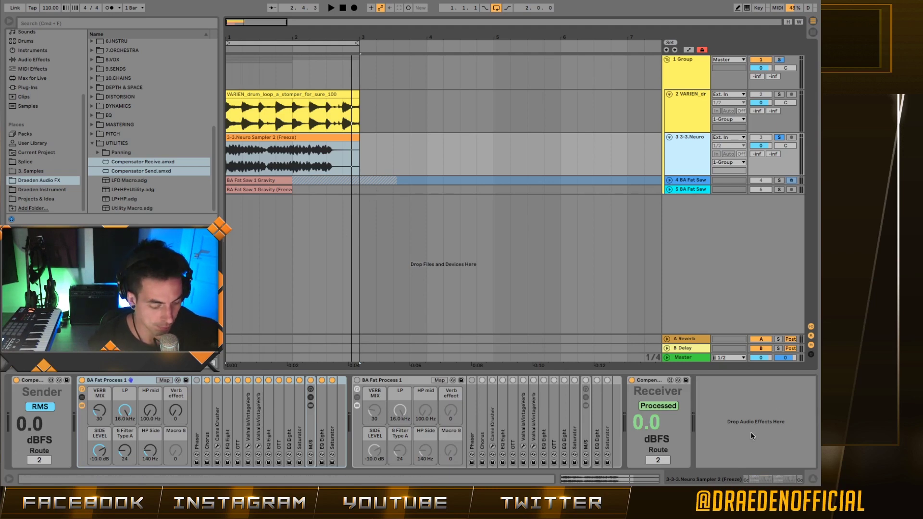
{"action": "left_click", "coordinate": [37, 379]}
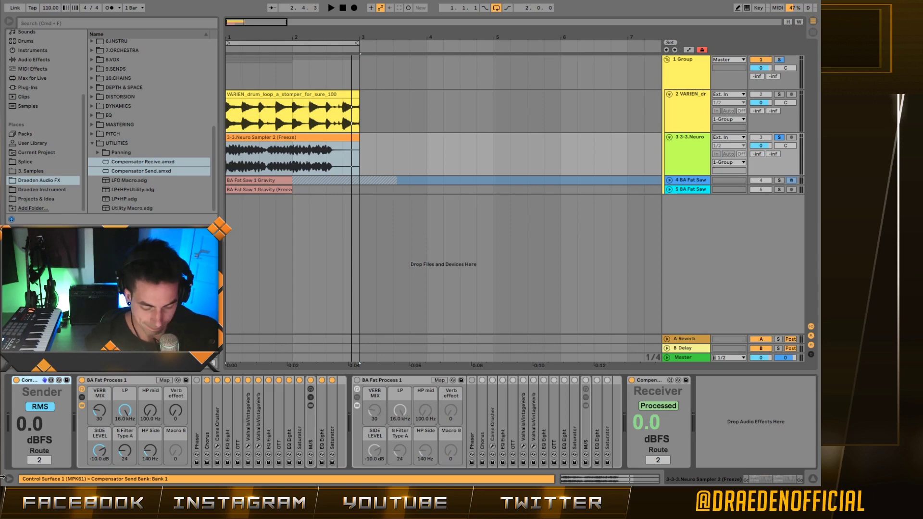
{"action": "left_click", "coordinate": [576, 106]}
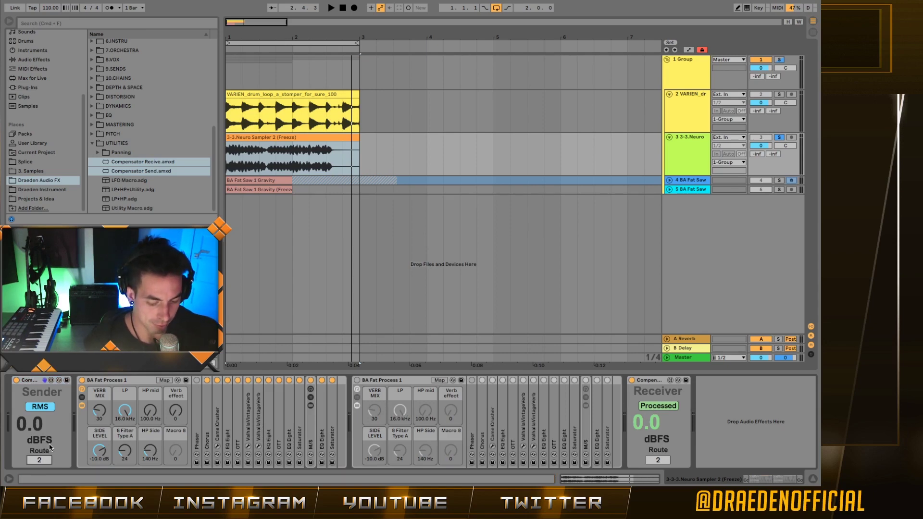
{"action": "left_click", "coordinate": [692, 120]}
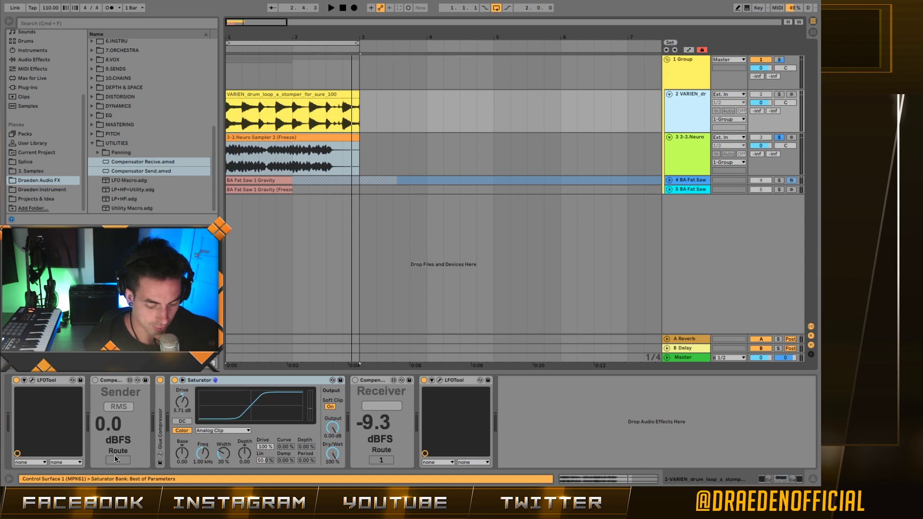
{"action": "key", "text": "Down"}
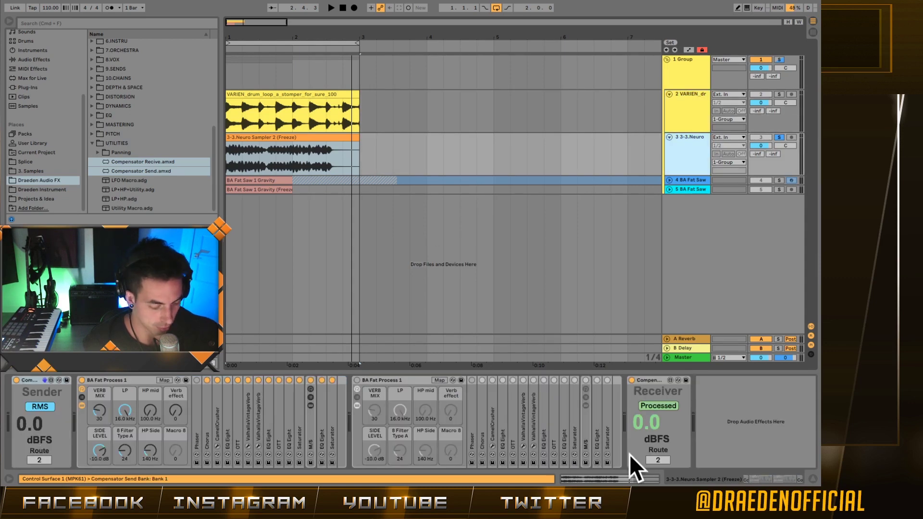
{"action": "left_click", "coordinate": [671, 445]}
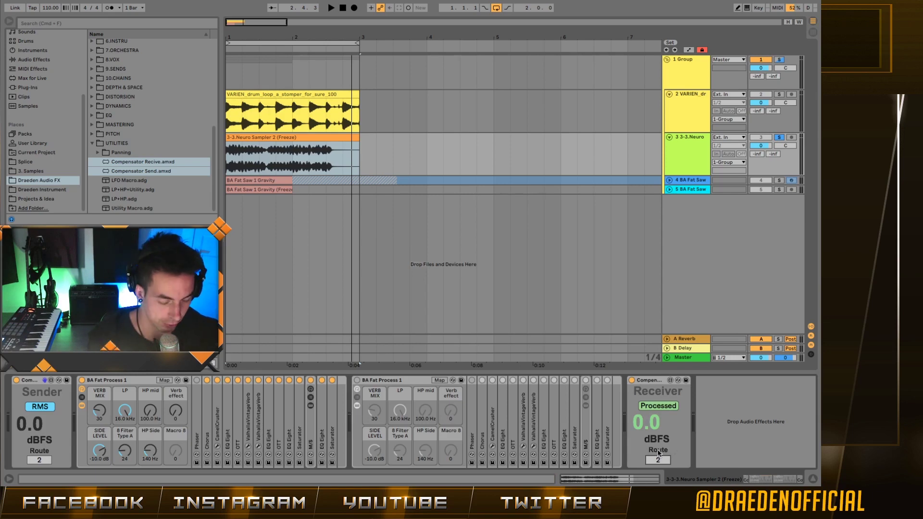
Step: Audition the Neuro bass to compare the Sender and Receiver loudness readings
{"action": "left_click", "coordinate": [290, 135]}
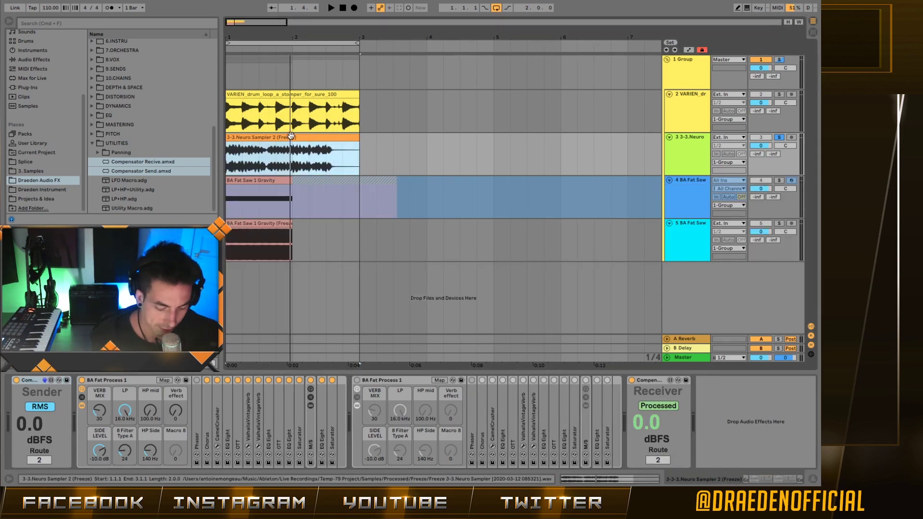
{"action": "left_click", "coordinate": [717, 291]}
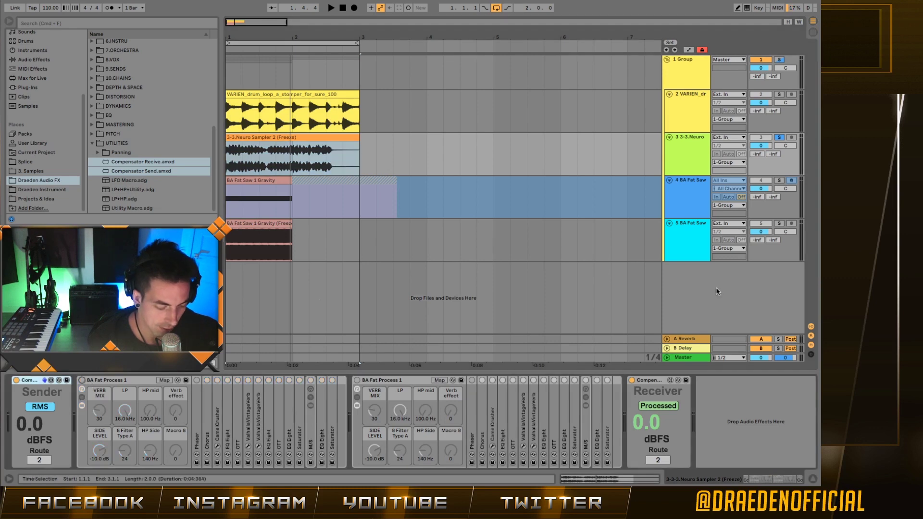
{"action": "key", "text": "space"}
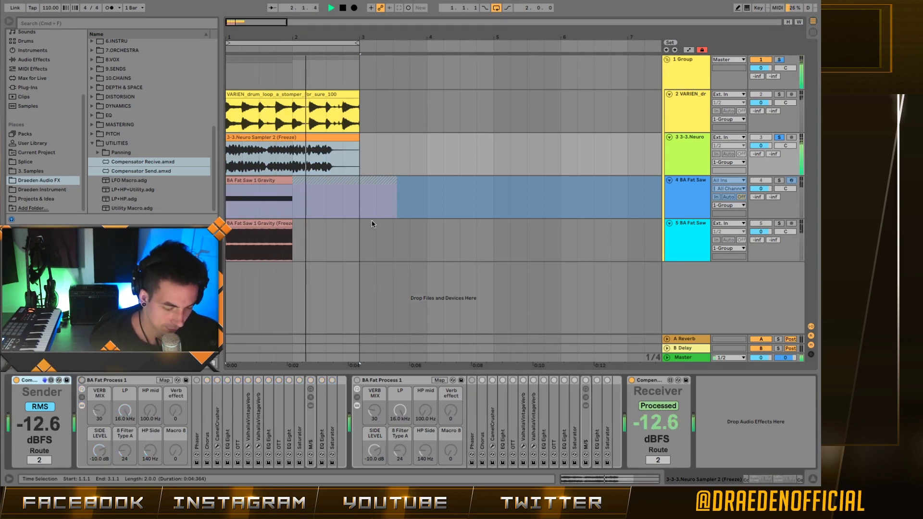
{"action": "key", "text": "space"}
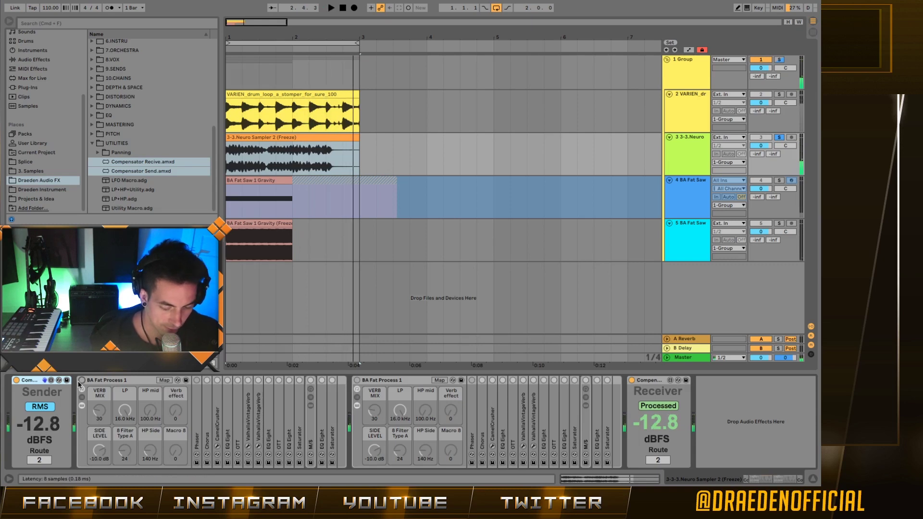
Step: Switch on the first BA Fat Process rack and audition again (Sender −12.4, Receiver −6.1 dBFS)
{"action": "left_click", "coordinate": [82, 380]}
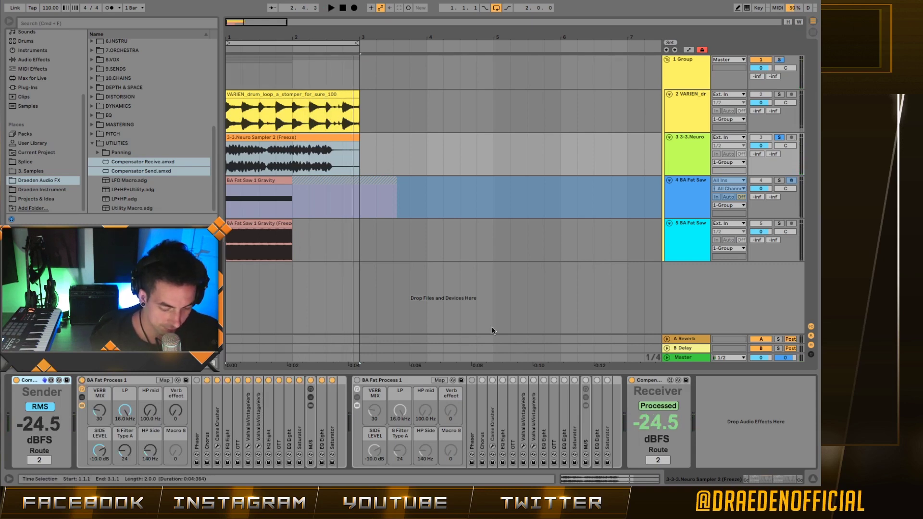
{"action": "key", "text": "space"}
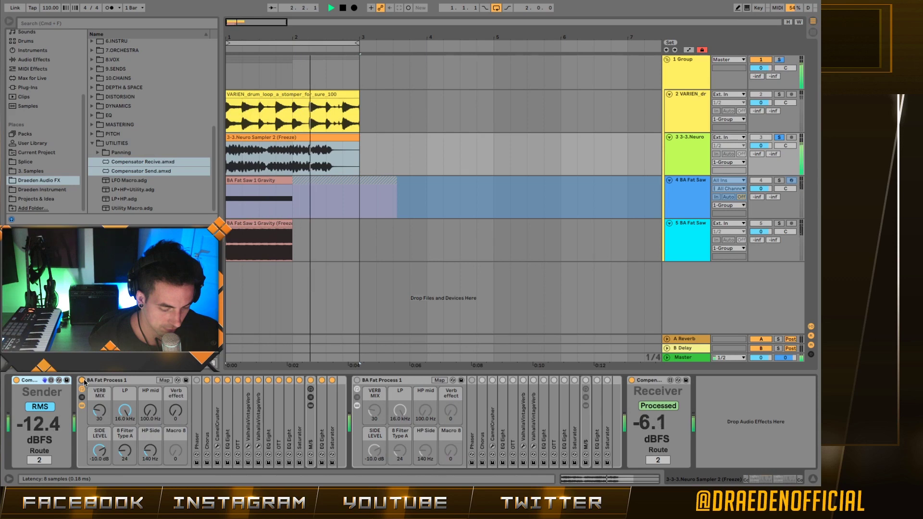
{"action": "key", "text": "space"}
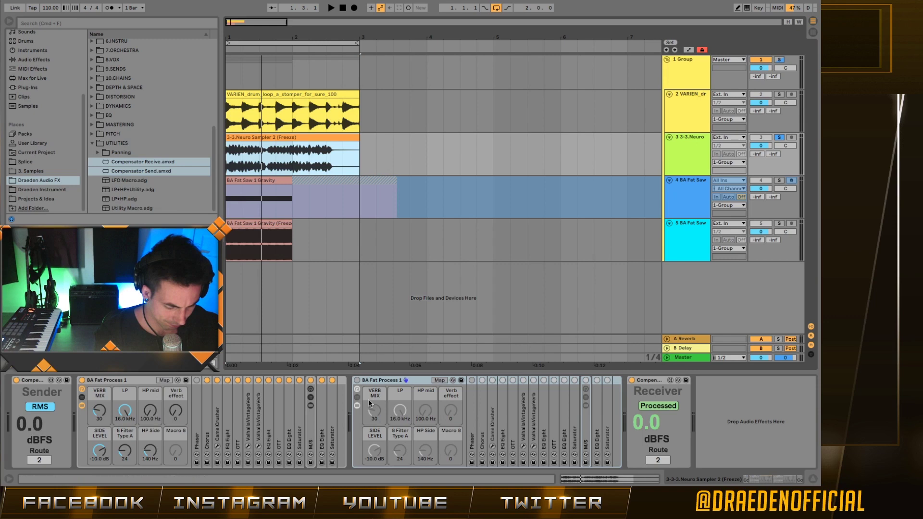
{"action": "left_click", "coordinate": [389, 381]}
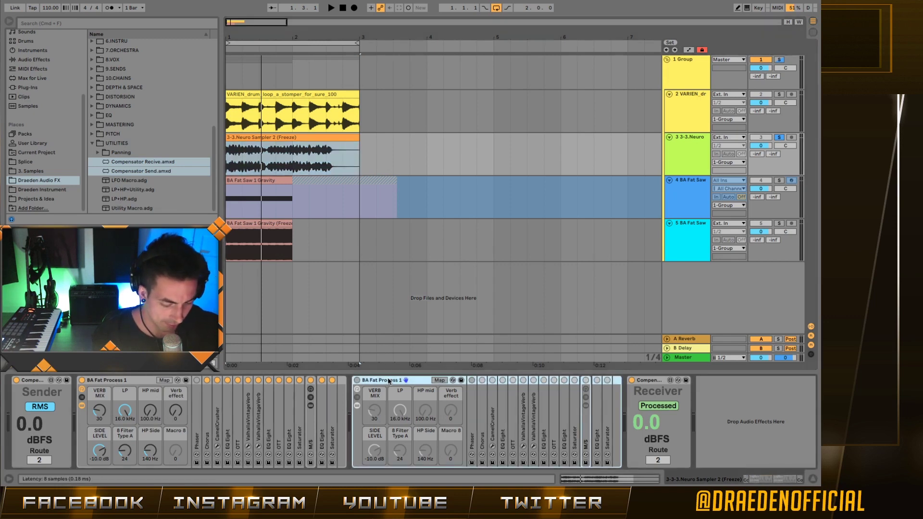
Step: Switch on the second BA Fat Process rack and audition the bass, Receiver reaching about −4.2 dBFS
{"action": "left_click", "coordinate": [357, 381]}
{"action": "key", "text": "space"}
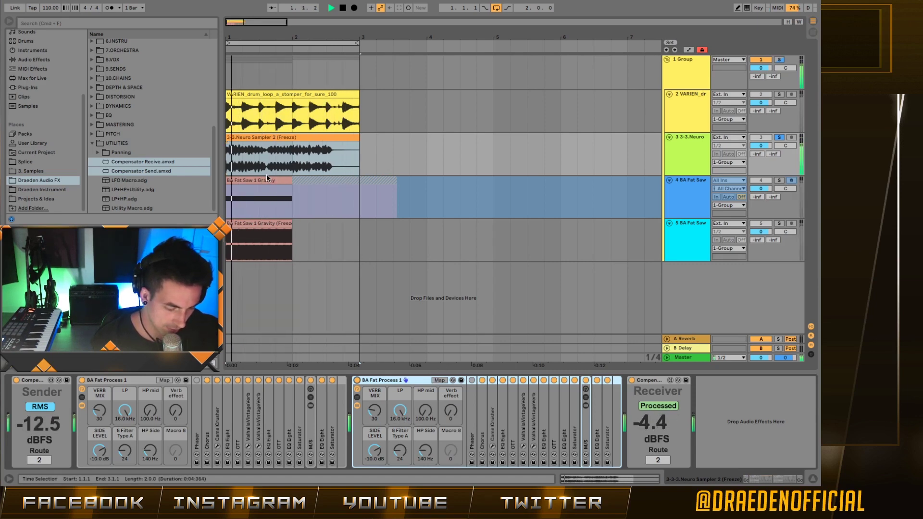
{"action": "left_click", "coordinate": [237, 155]}
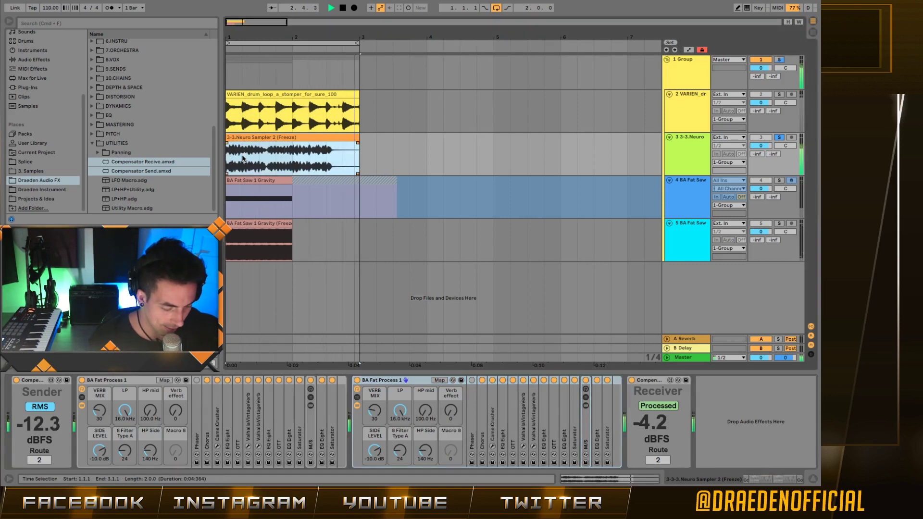
{"action": "key", "text": "space"}
{"action": "left_click", "coordinate": [267, 137]}
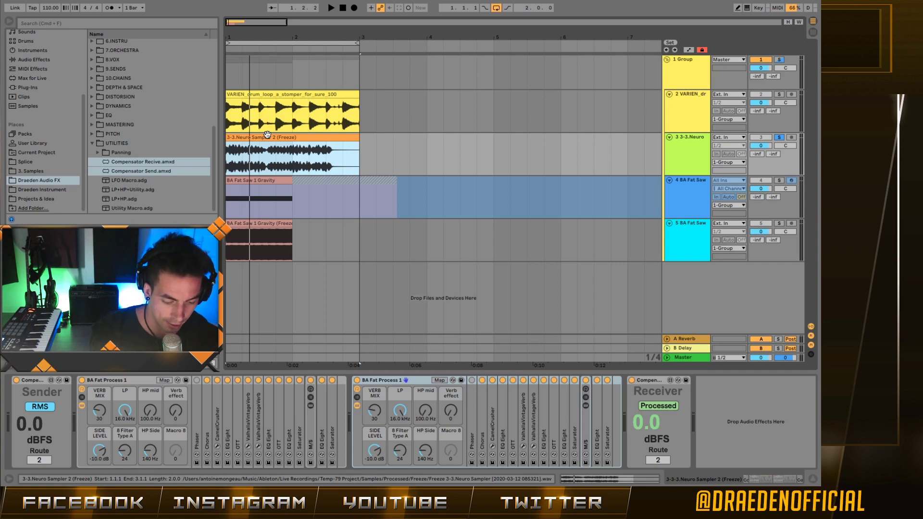
{"action": "left_click", "coordinate": [659, 384]}
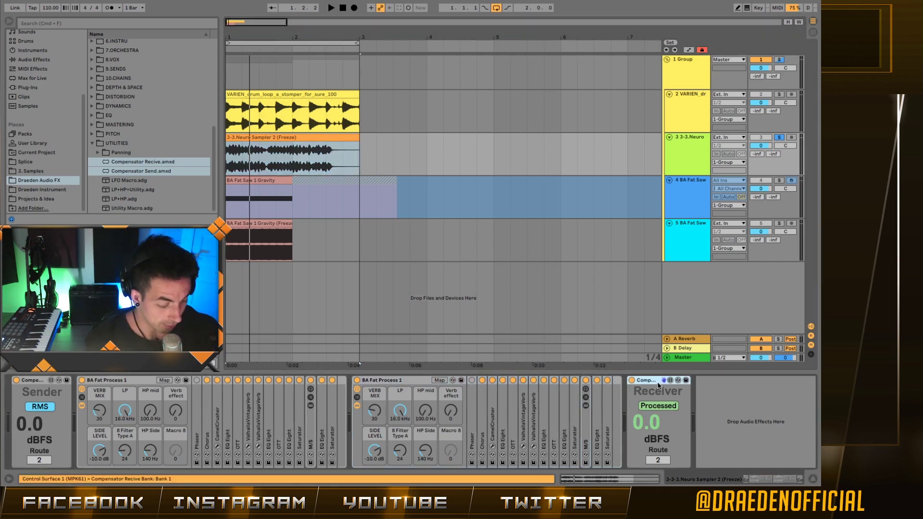
{"action": "left_click", "coordinate": [35, 378]}
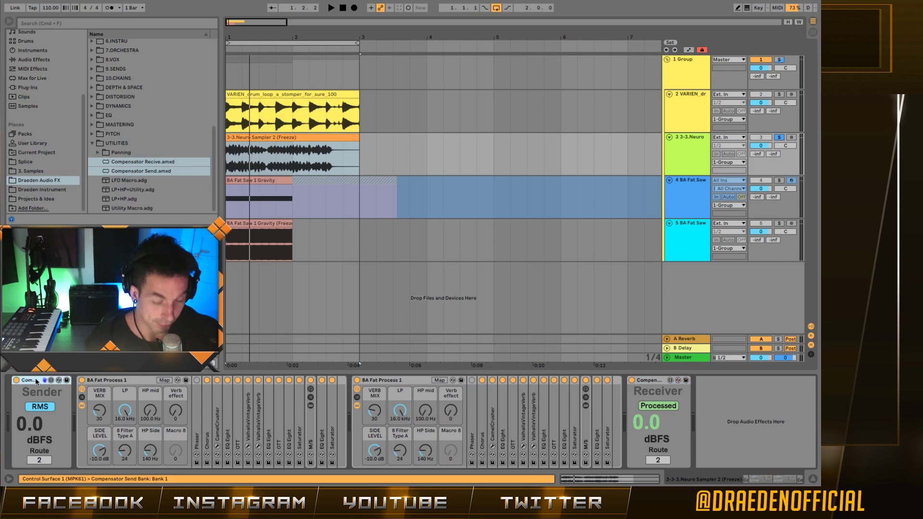
{"action": "left_click", "coordinate": [467, 244]}
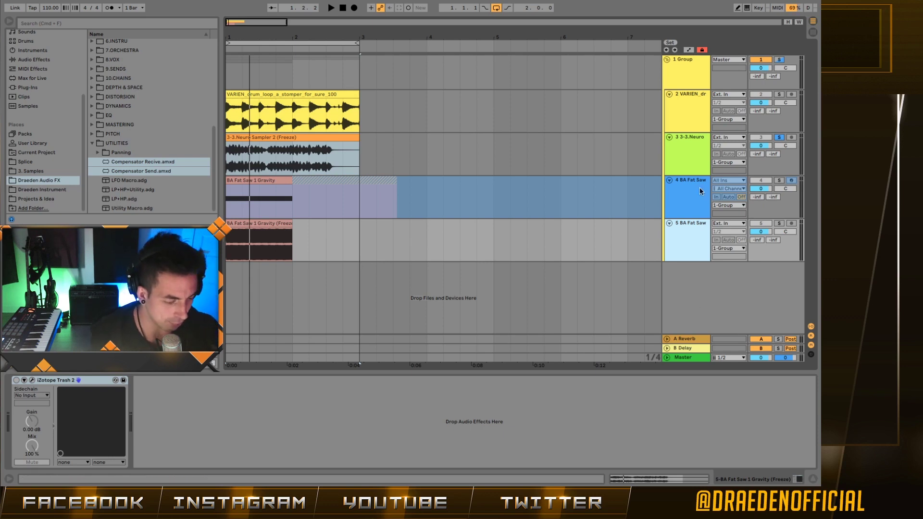
{"action": "left_click", "coordinate": [688, 111]}
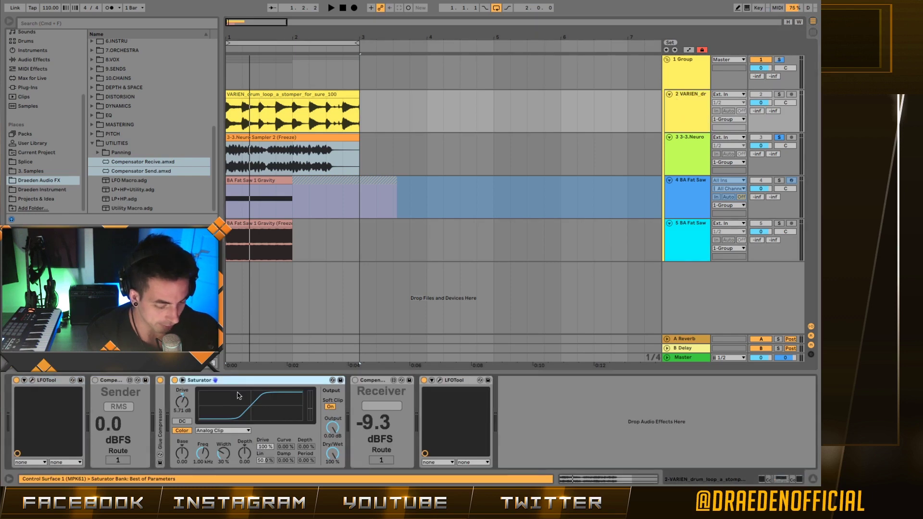
{"action": "left_click", "coordinate": [689, 240]}
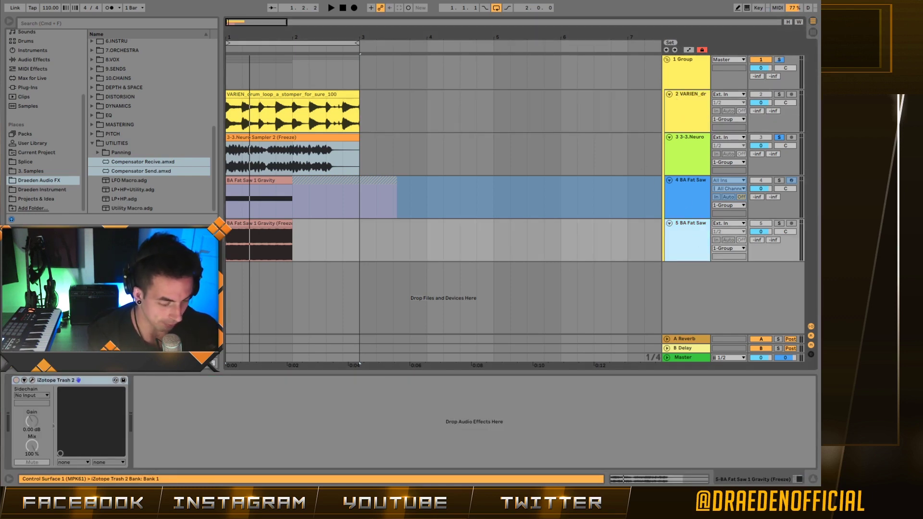
{"action": "left_click", "coordinate": [700, 154]}
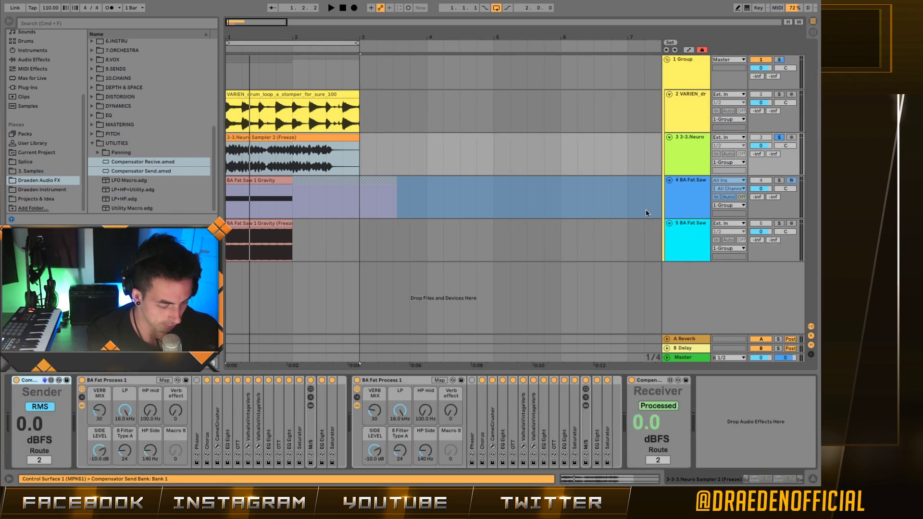